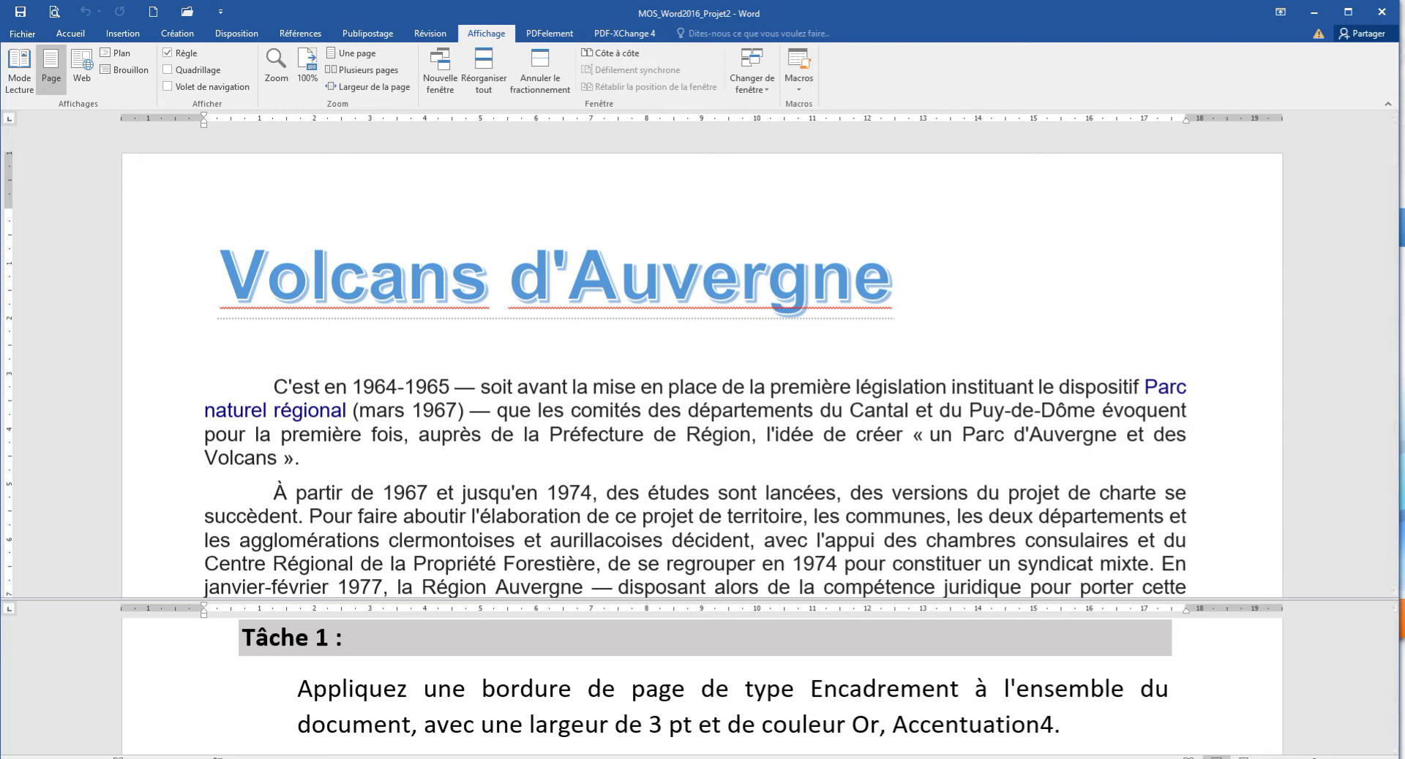
- Apply an Encadrement border, 3 pt wide in Or, Accentuation4, to the opening paragraph at the "Volcans d'Auvergne" title
click(71, 33)
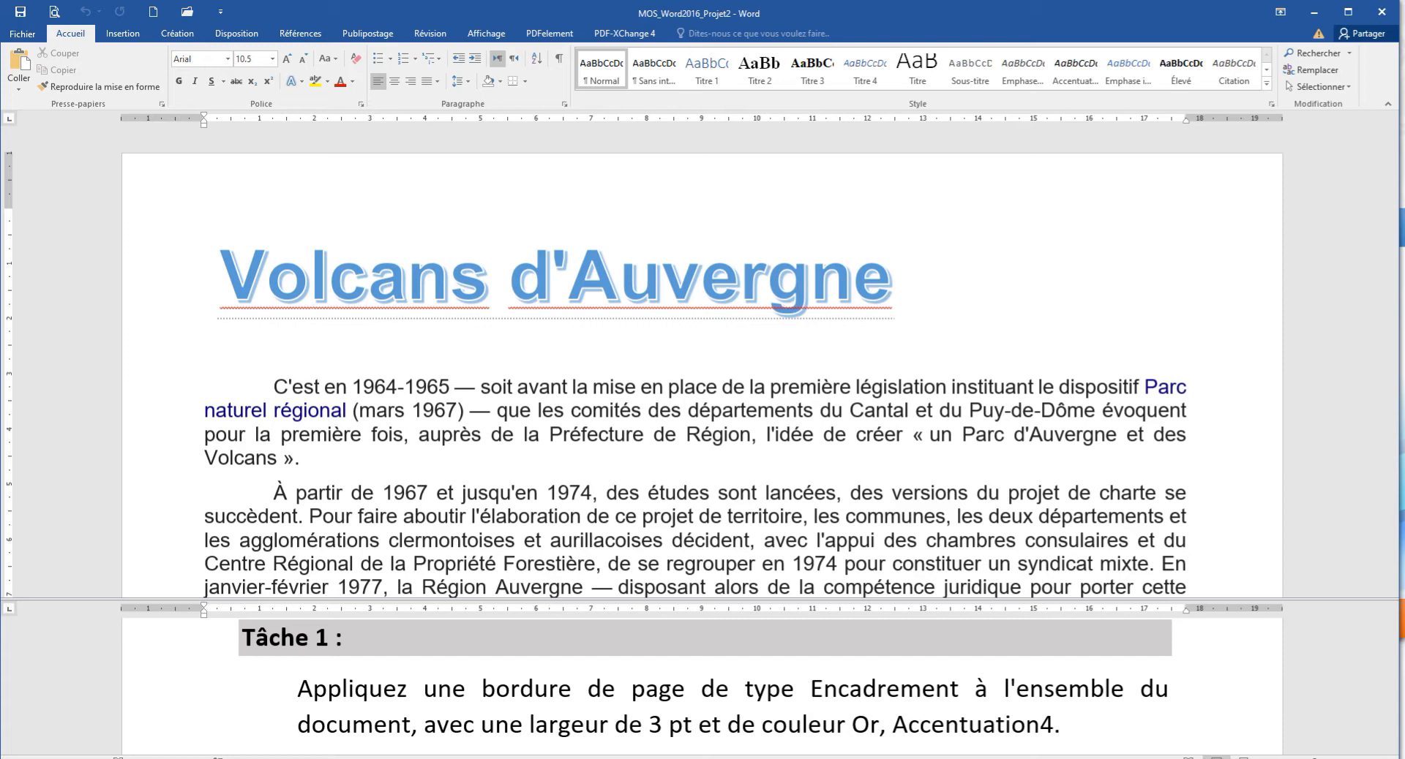
click(525, 81)
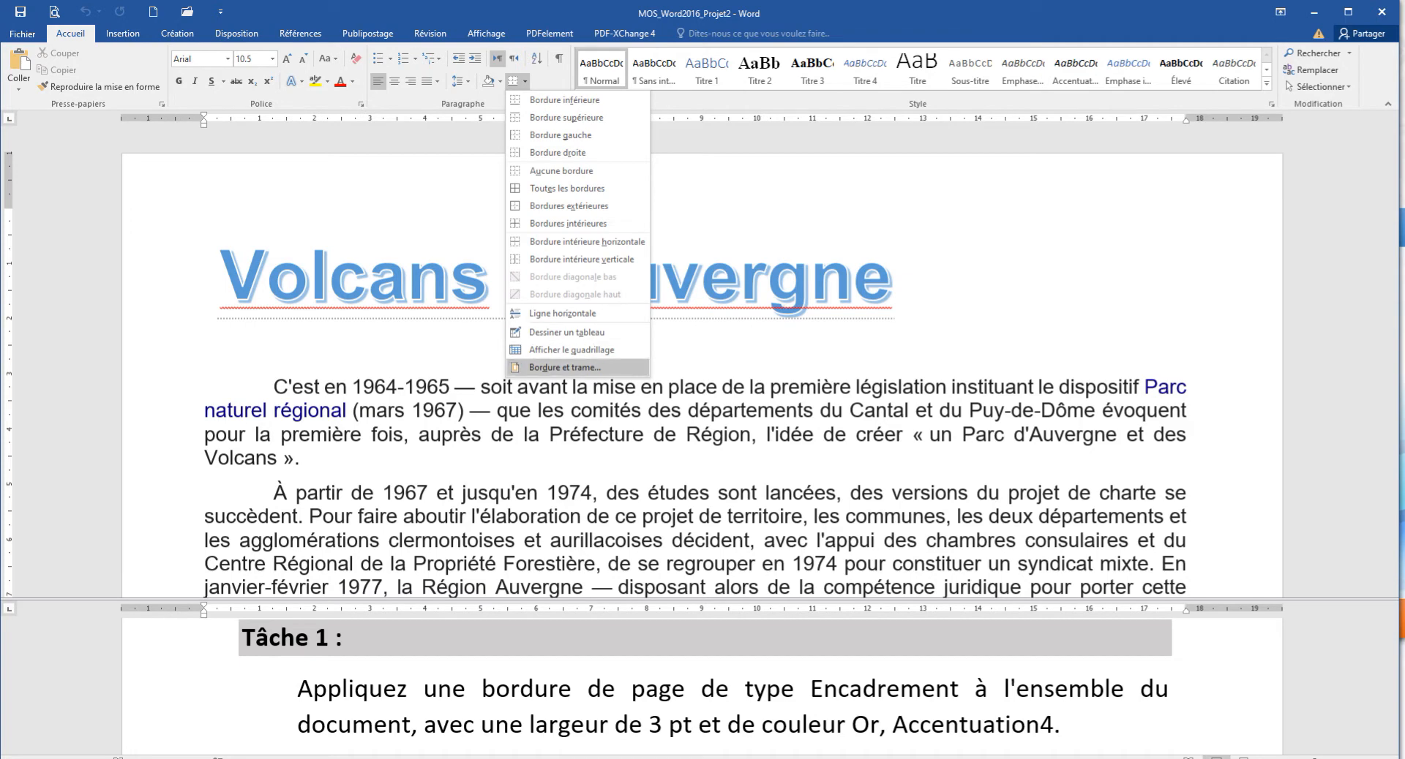
click(565, 368)
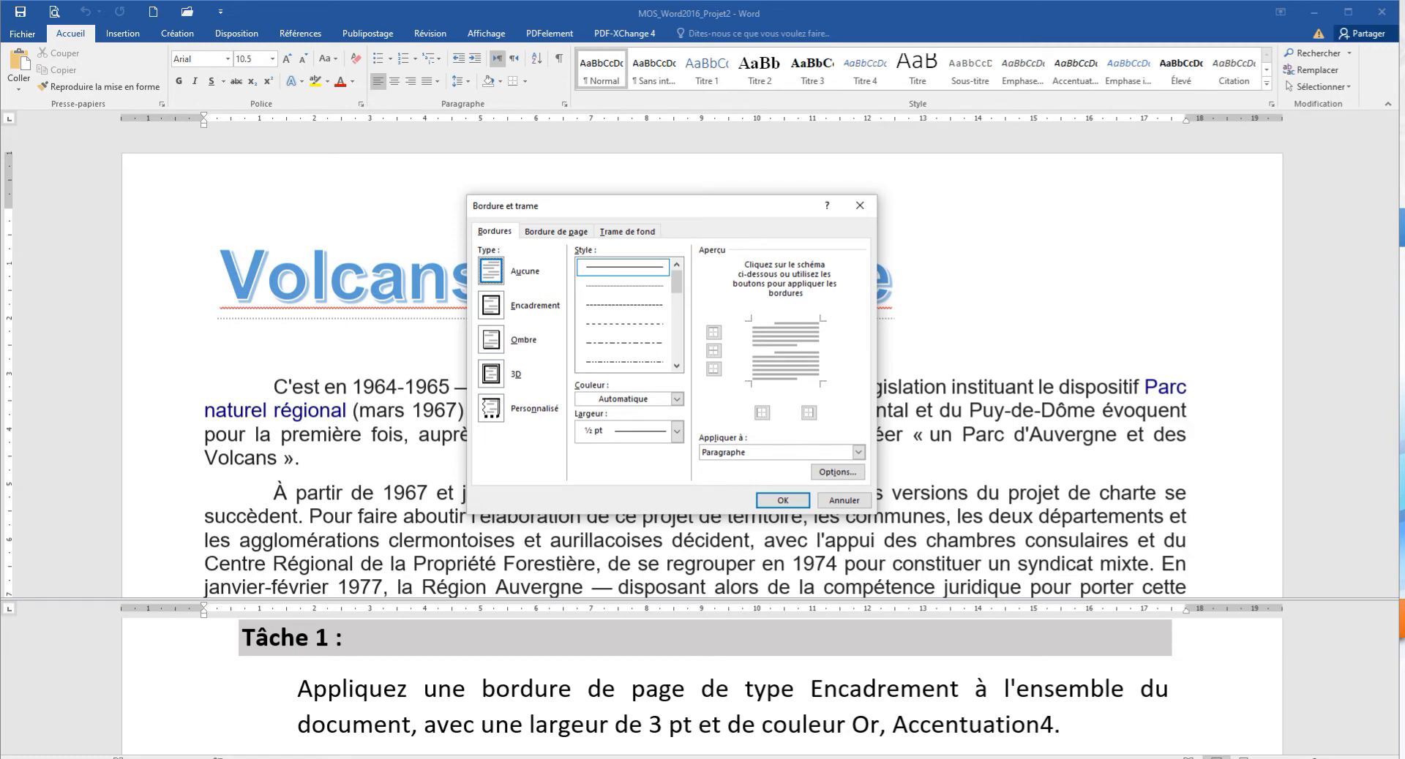
click(491, 305)
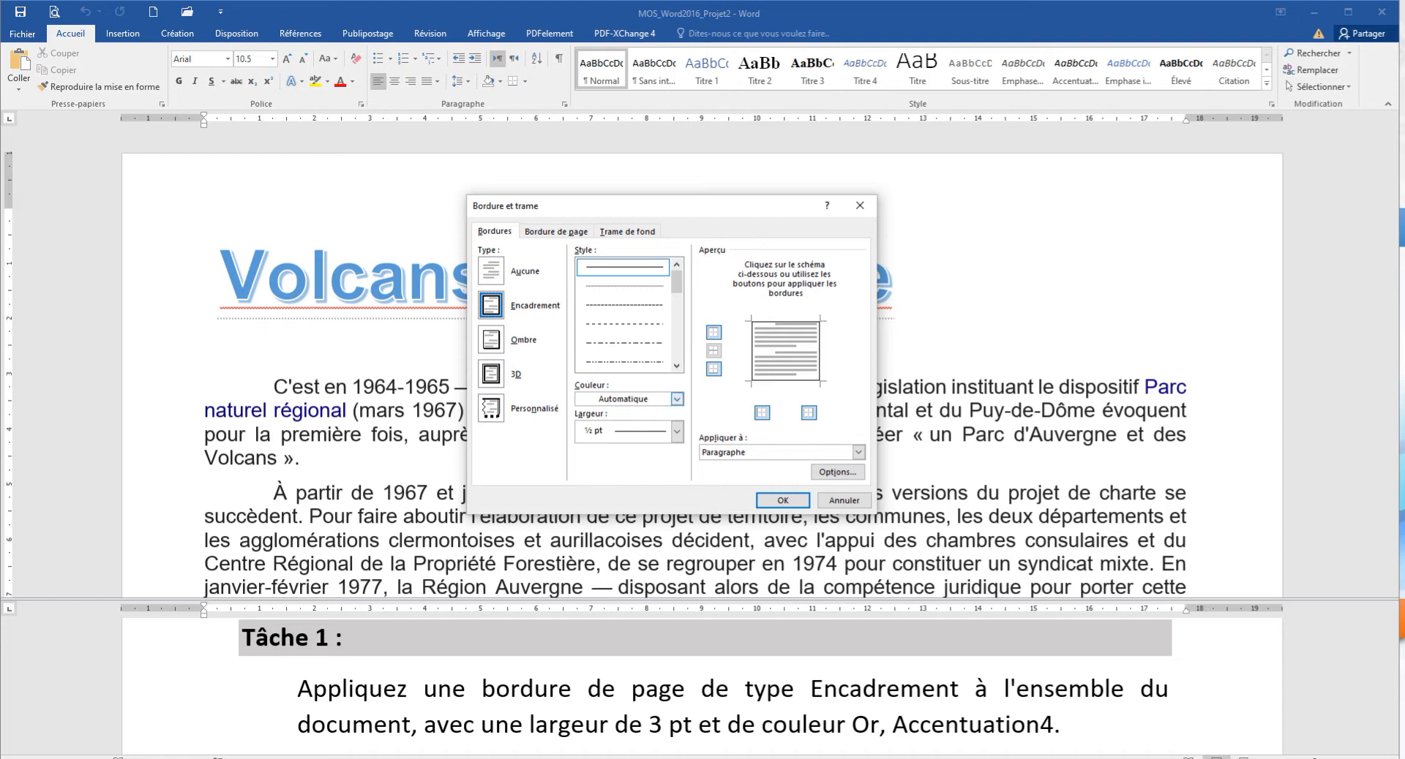
click(677, 431)
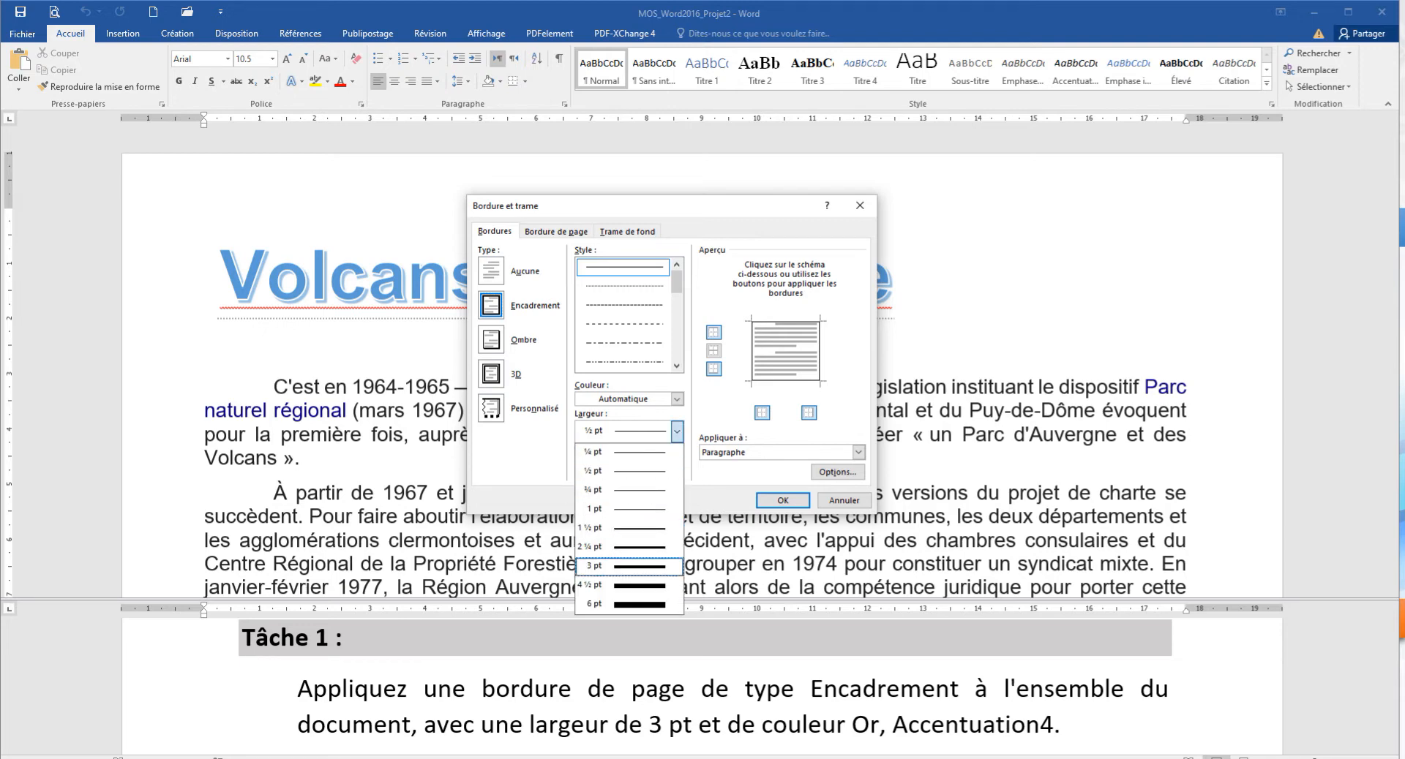
key(Return)
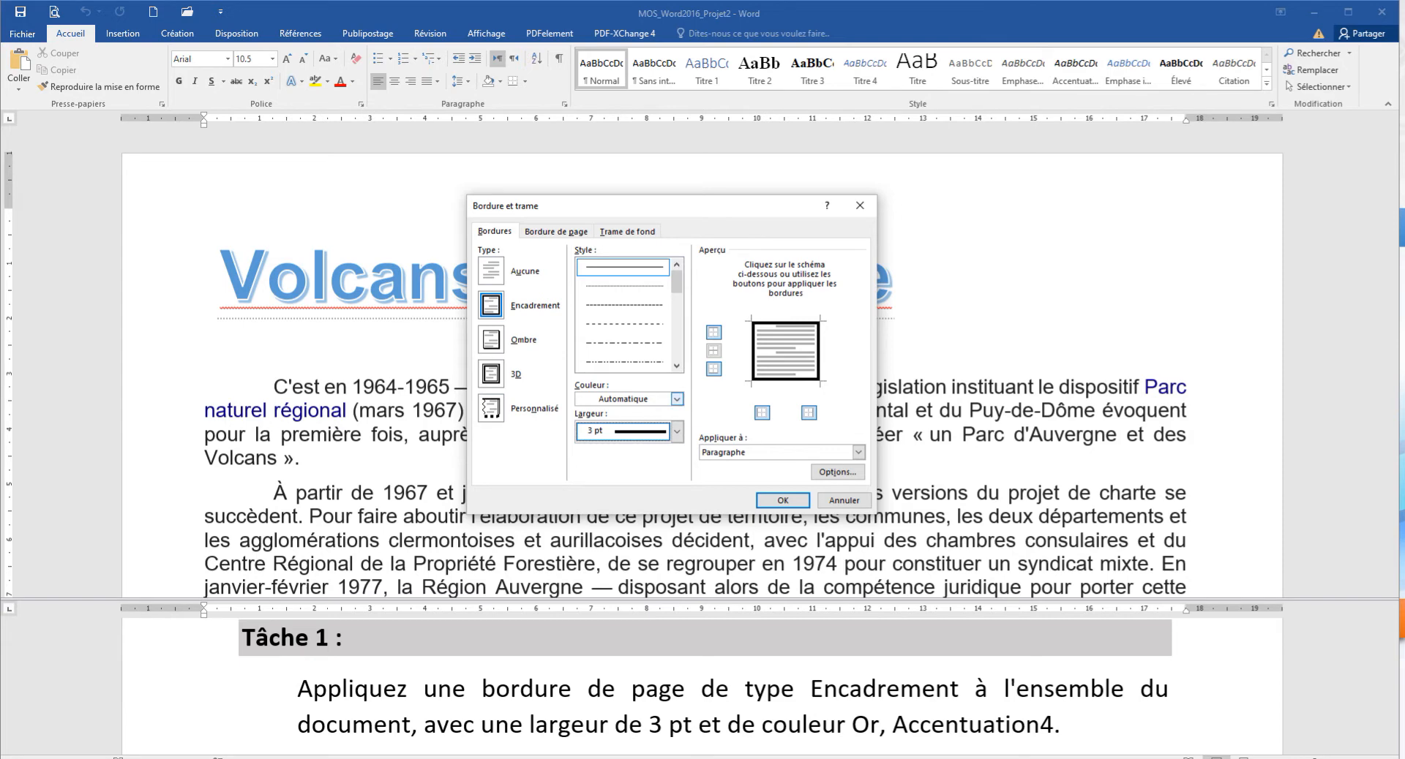
click(677, 400)
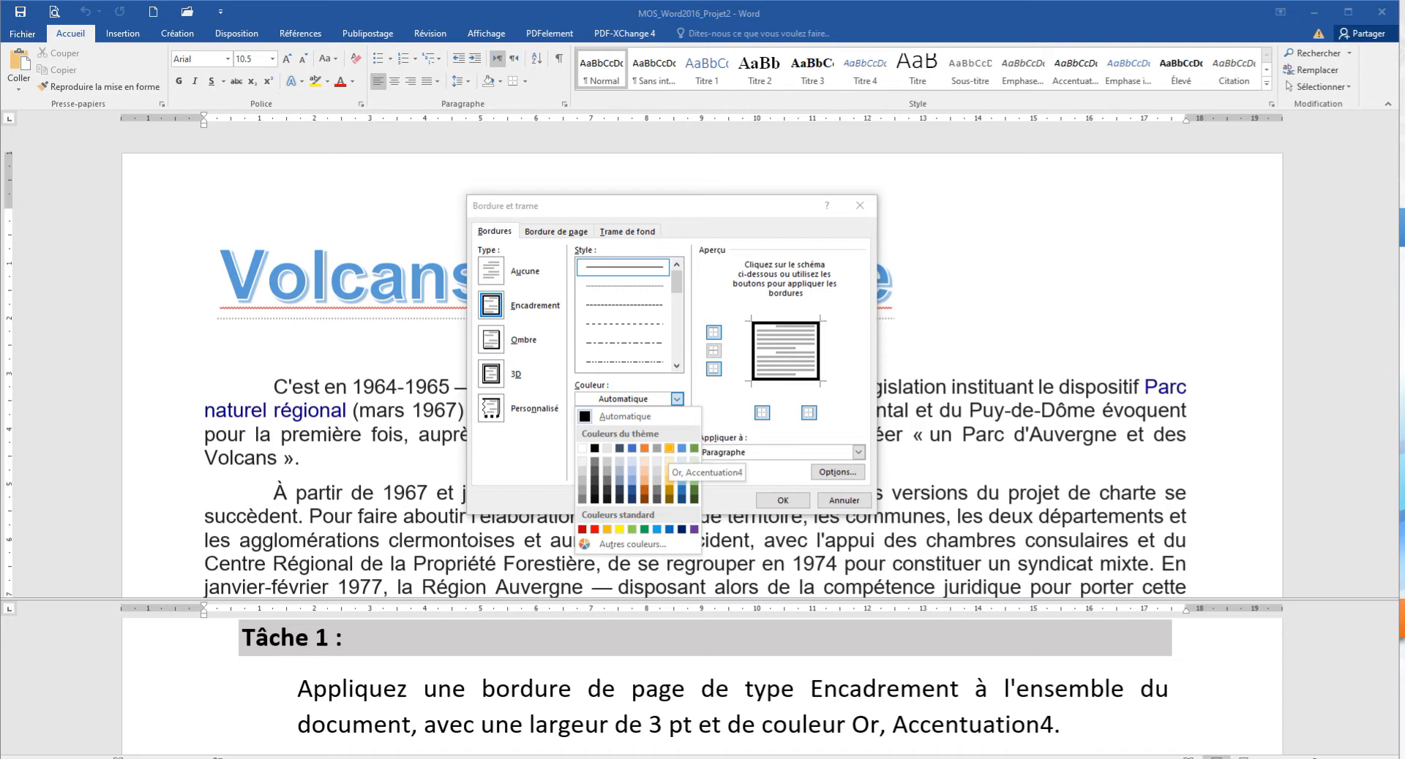
click(669, 449)
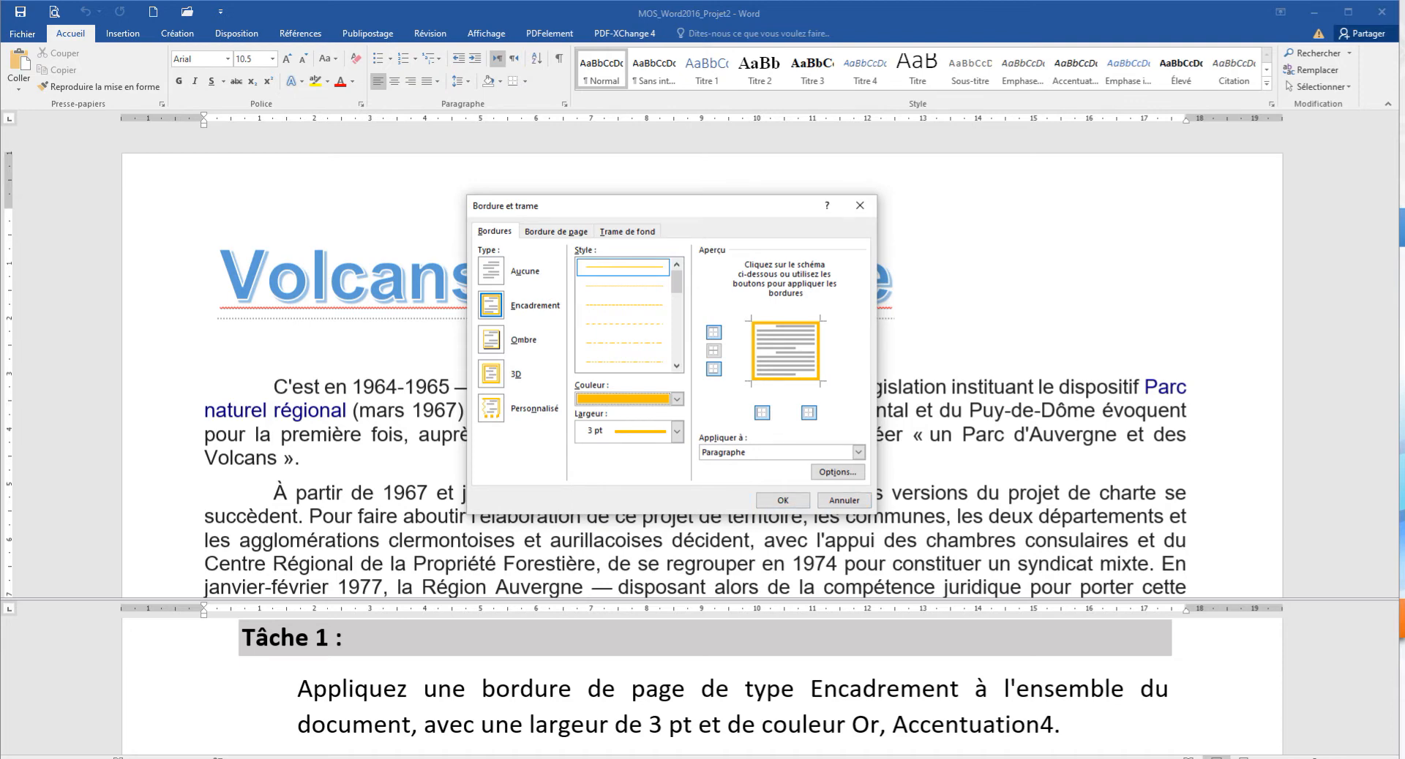
click(782, 500)
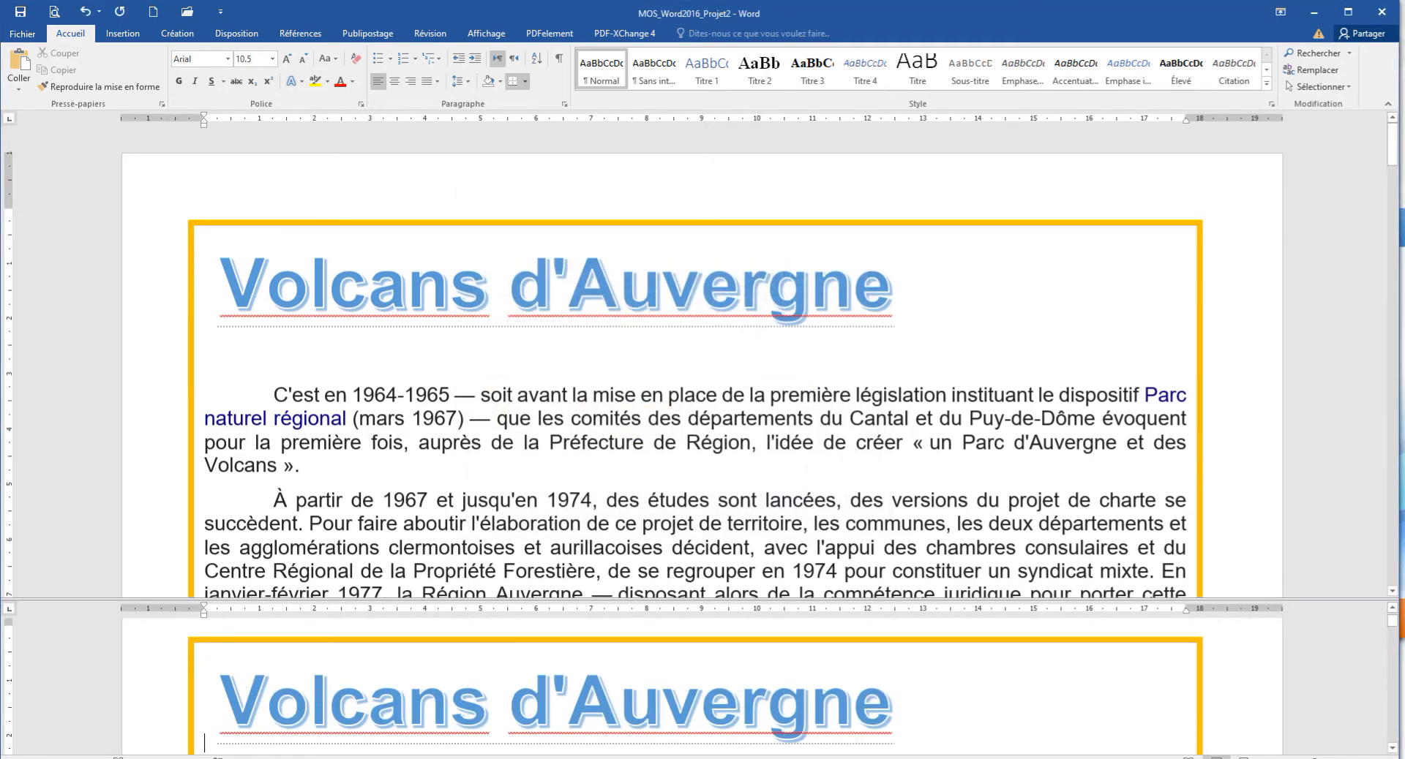
- Read the Tâche 2 instruction and examine the text and photo under the heading "Un périmètre et des priorités"
scroll(695, 684, down, 15)
drag(1391, 643, 1392, 710)
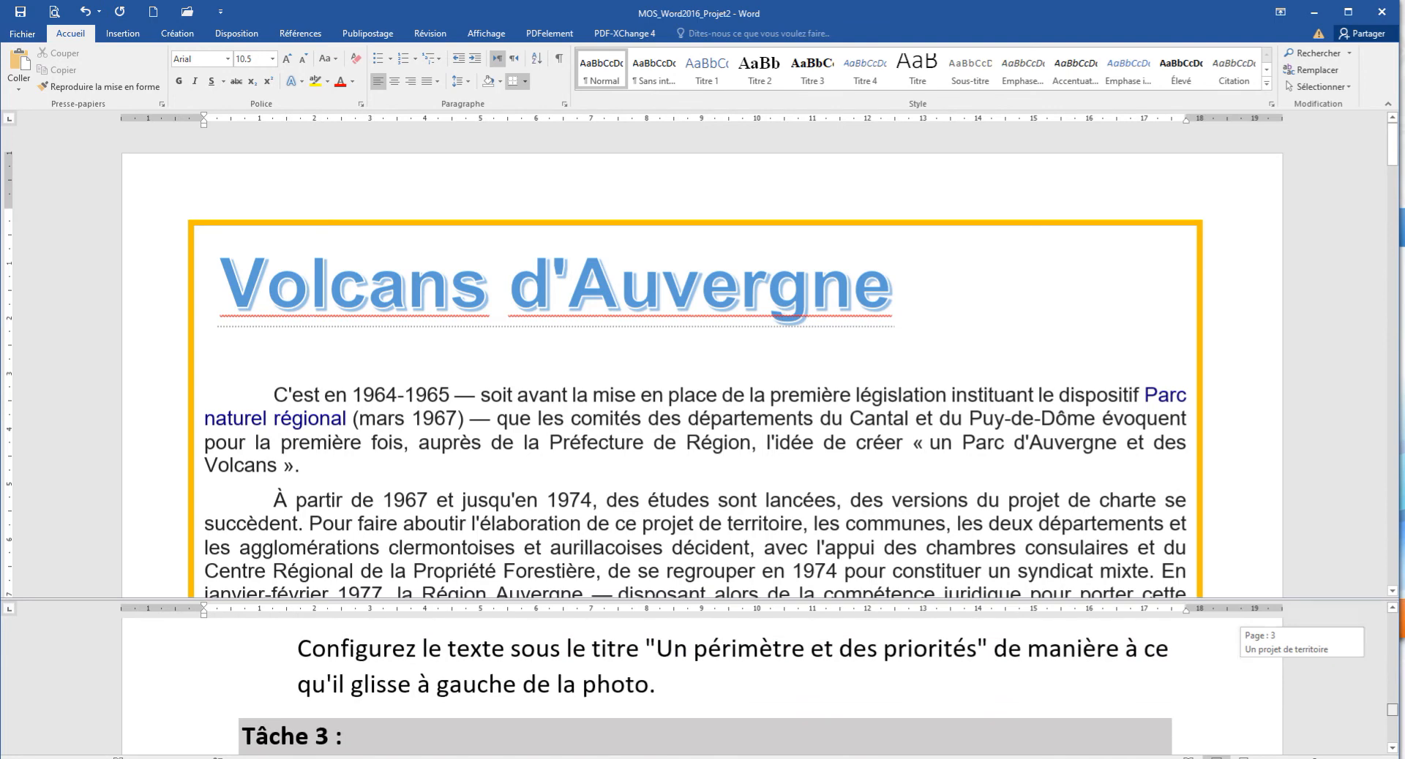
scroll(702, 684, up, 1)
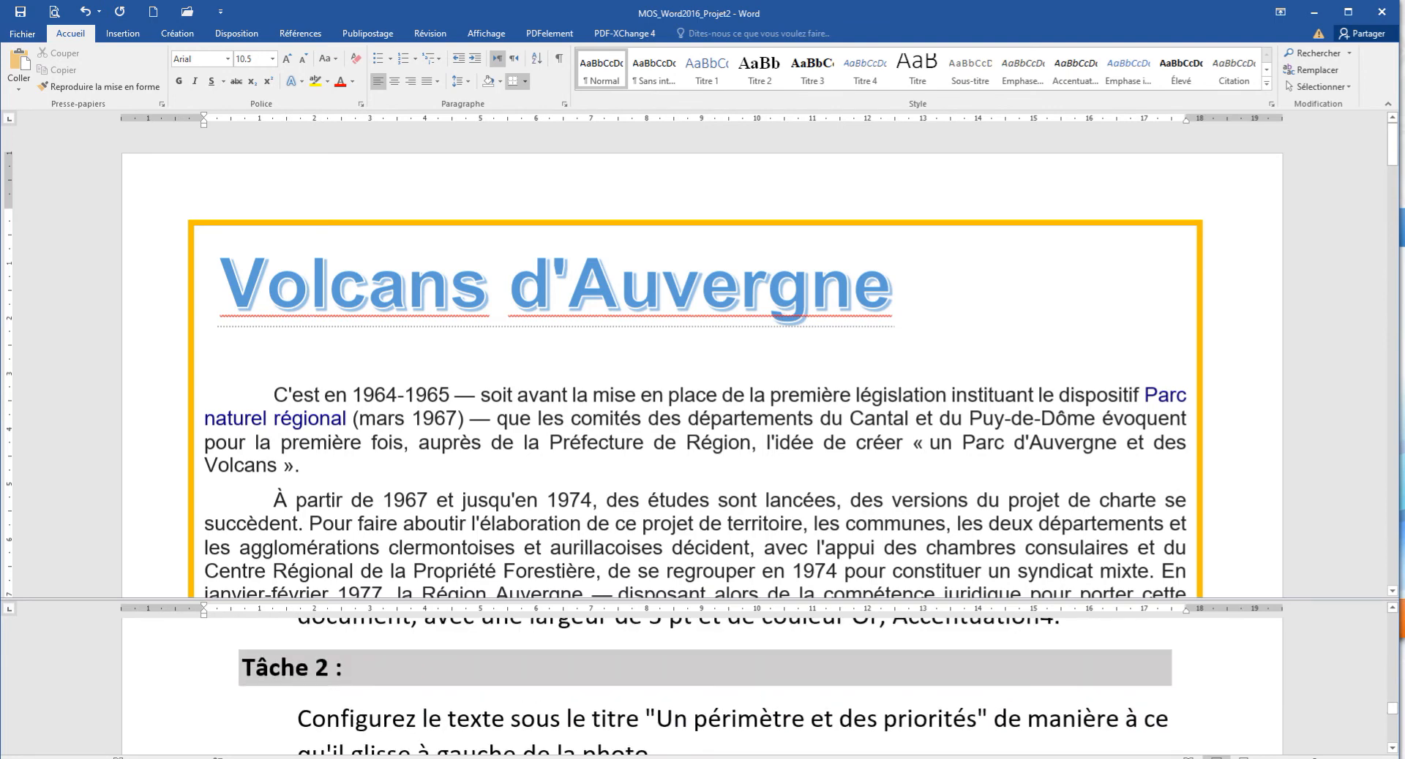
scroll(704, 686, down, 1)
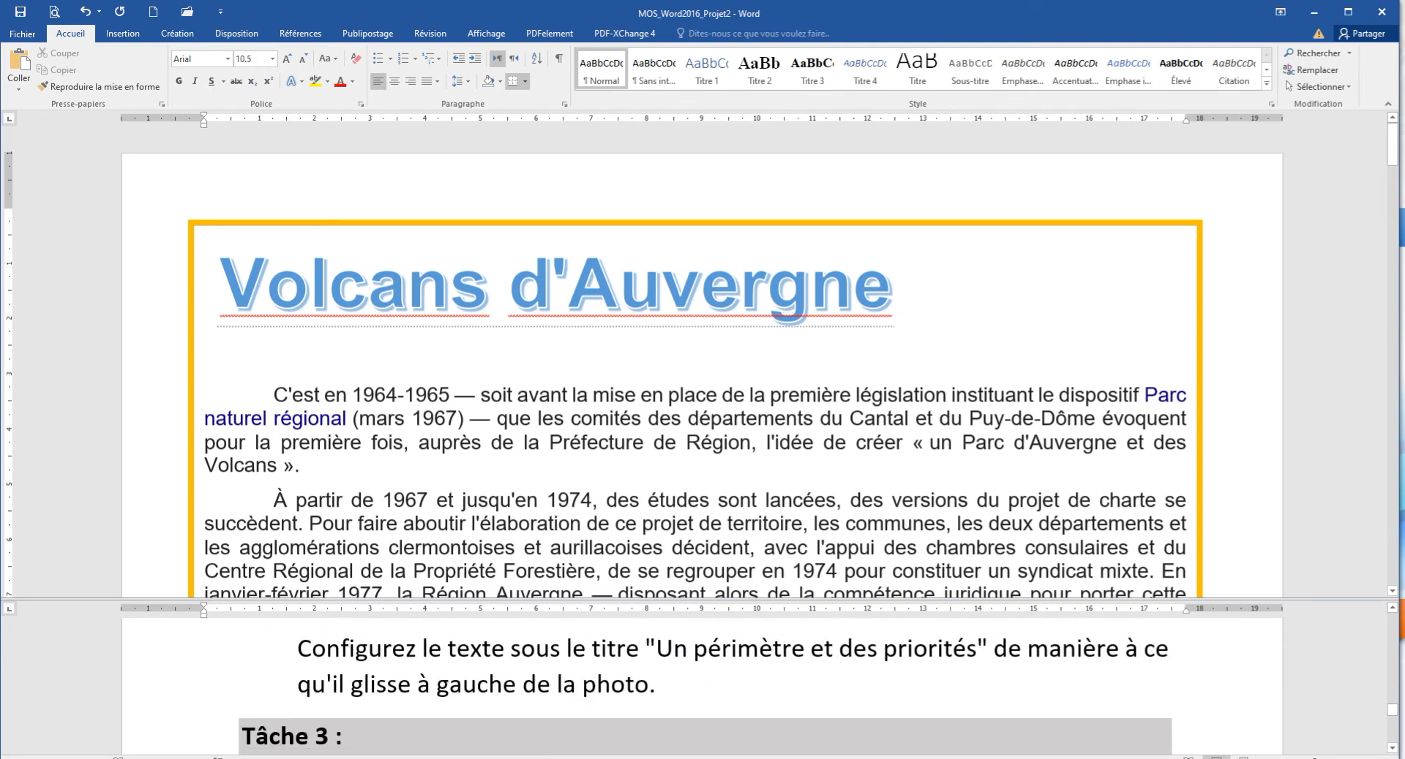
drag(704, 599, 704, 587)
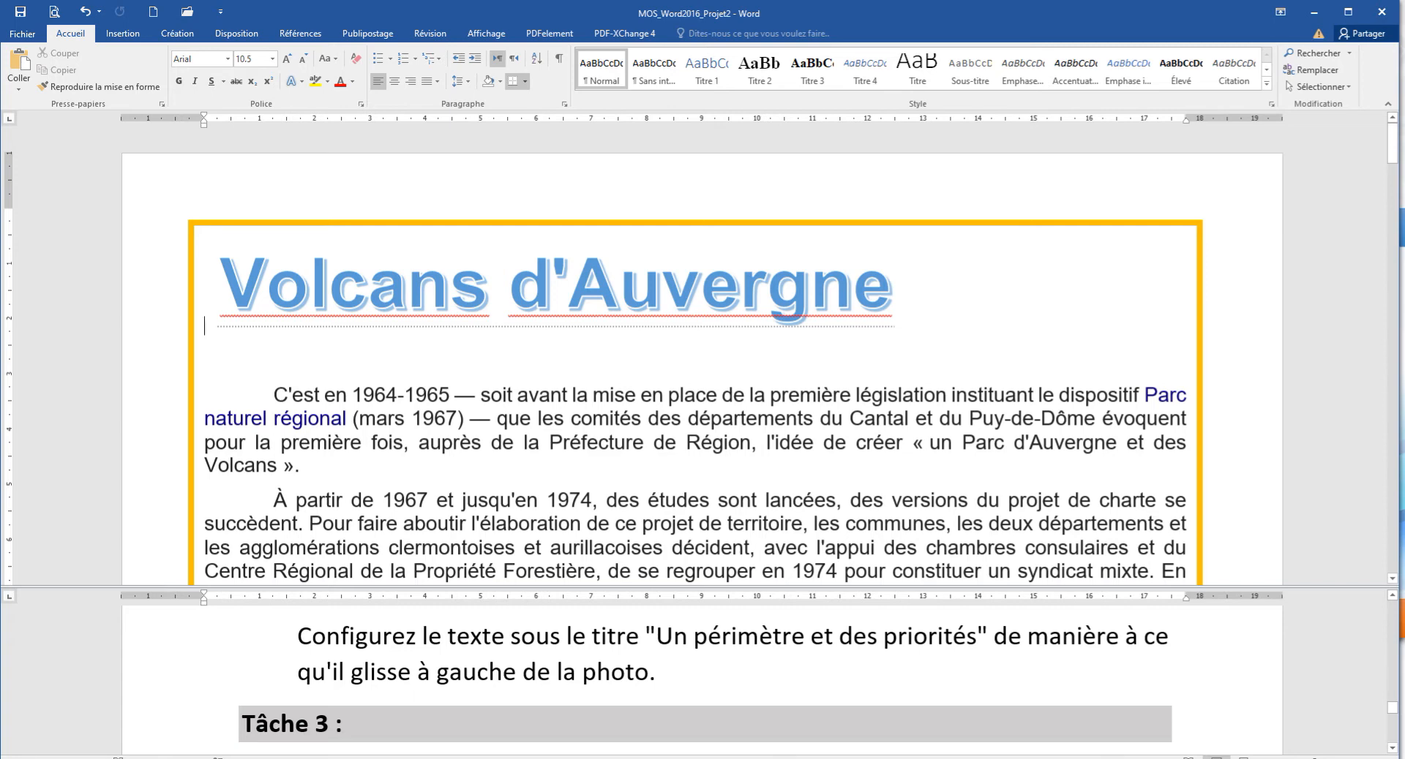
scroll(699, 357, down, 10)
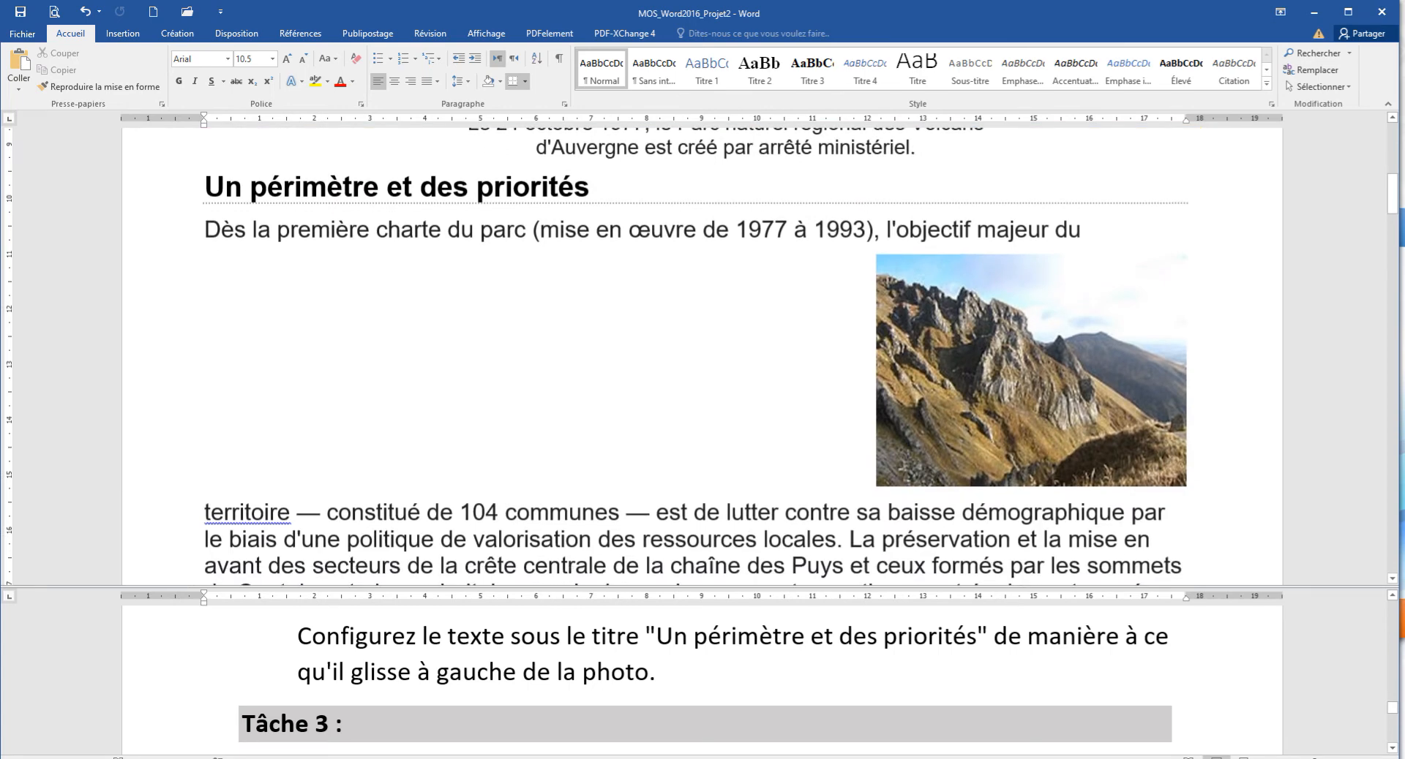
scroll(699, 356, down, 1)
scroll(699, 357, up, 1)
scroll(702, 353, down, 3)
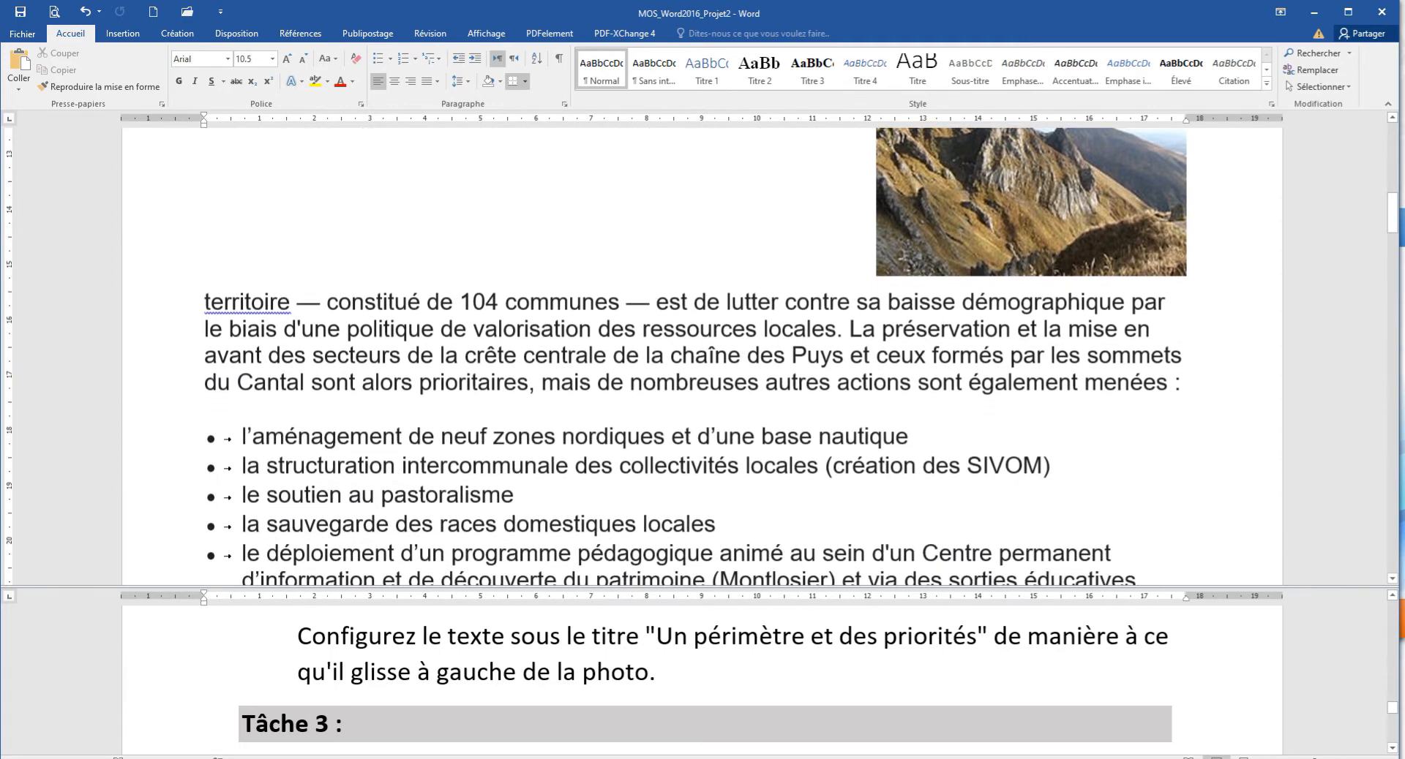
scroll(703, 353, down, 2)
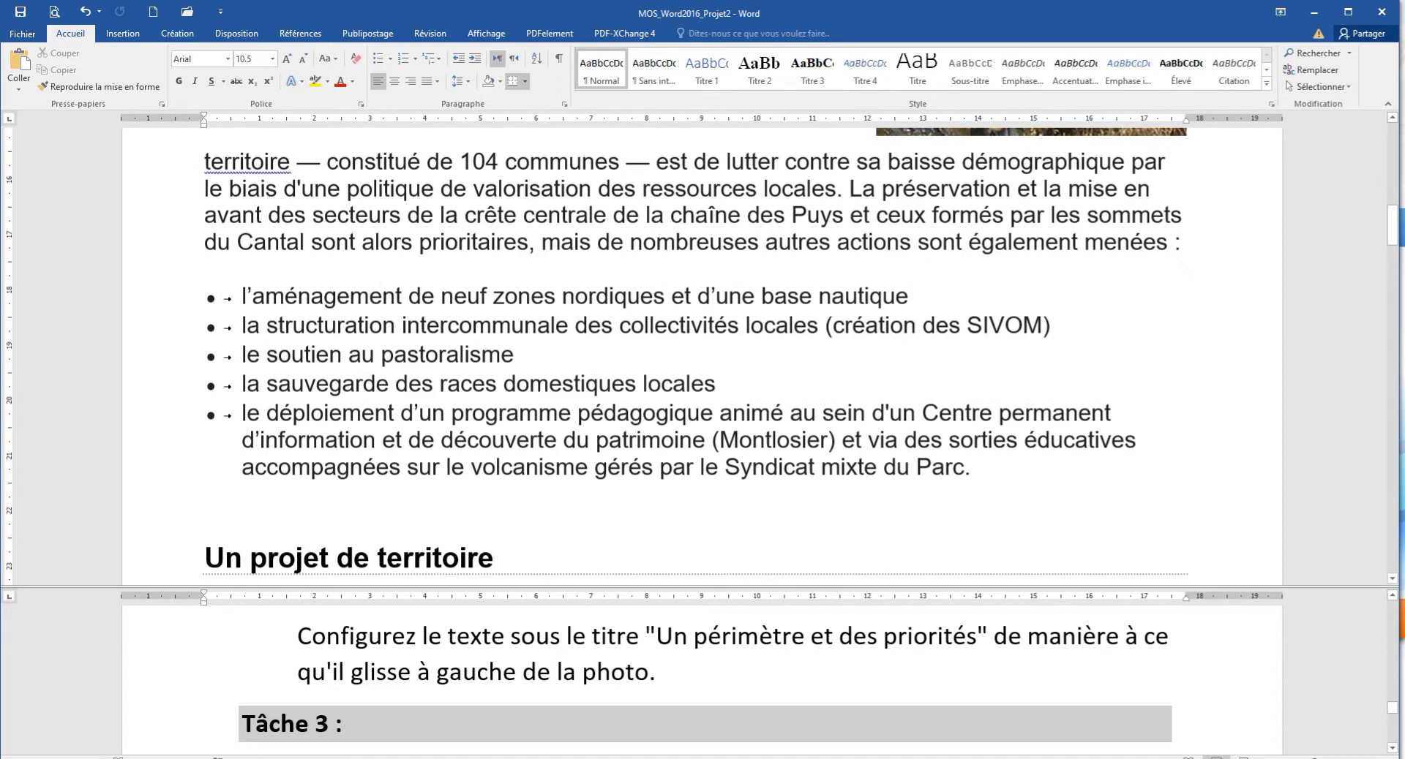
scroll(702, 353, up, 4)
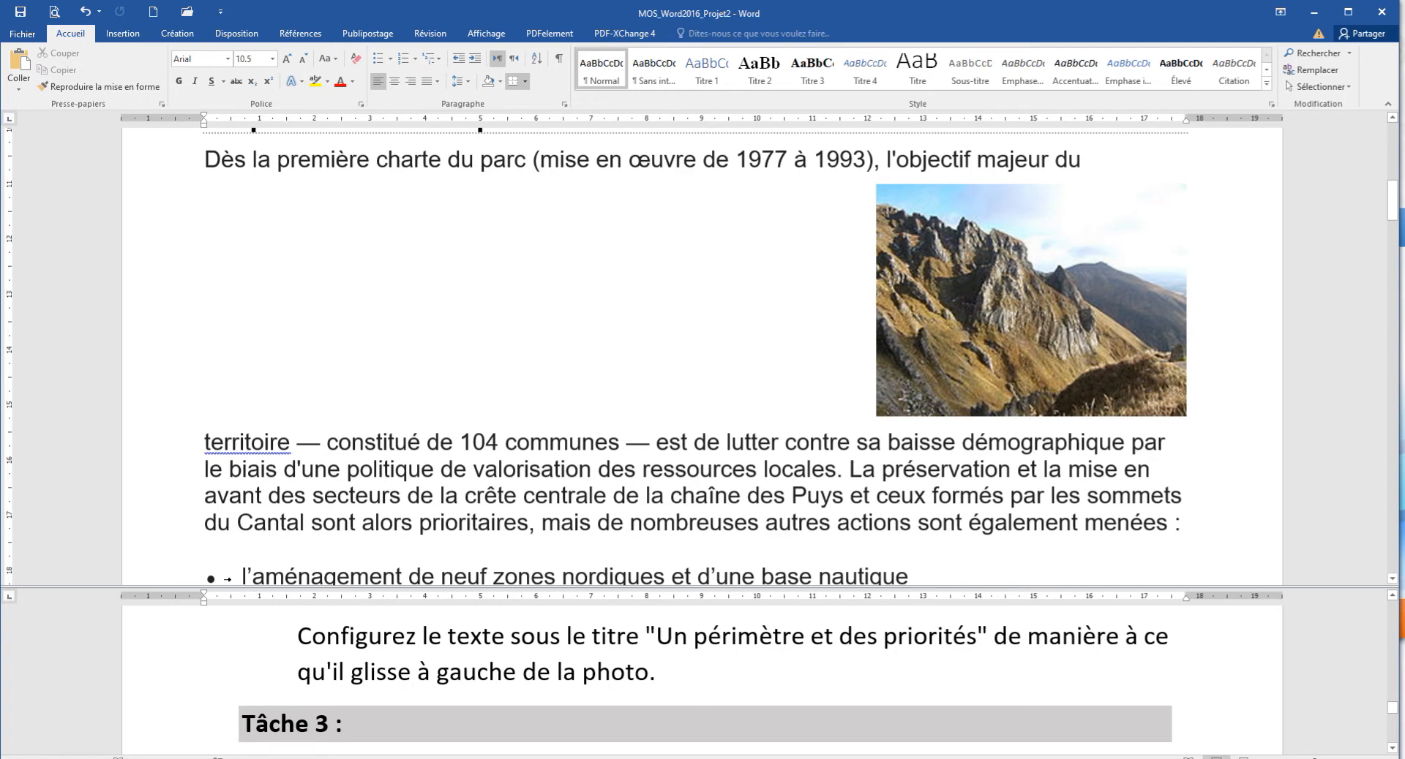
scroll(702, 357, up, 1)
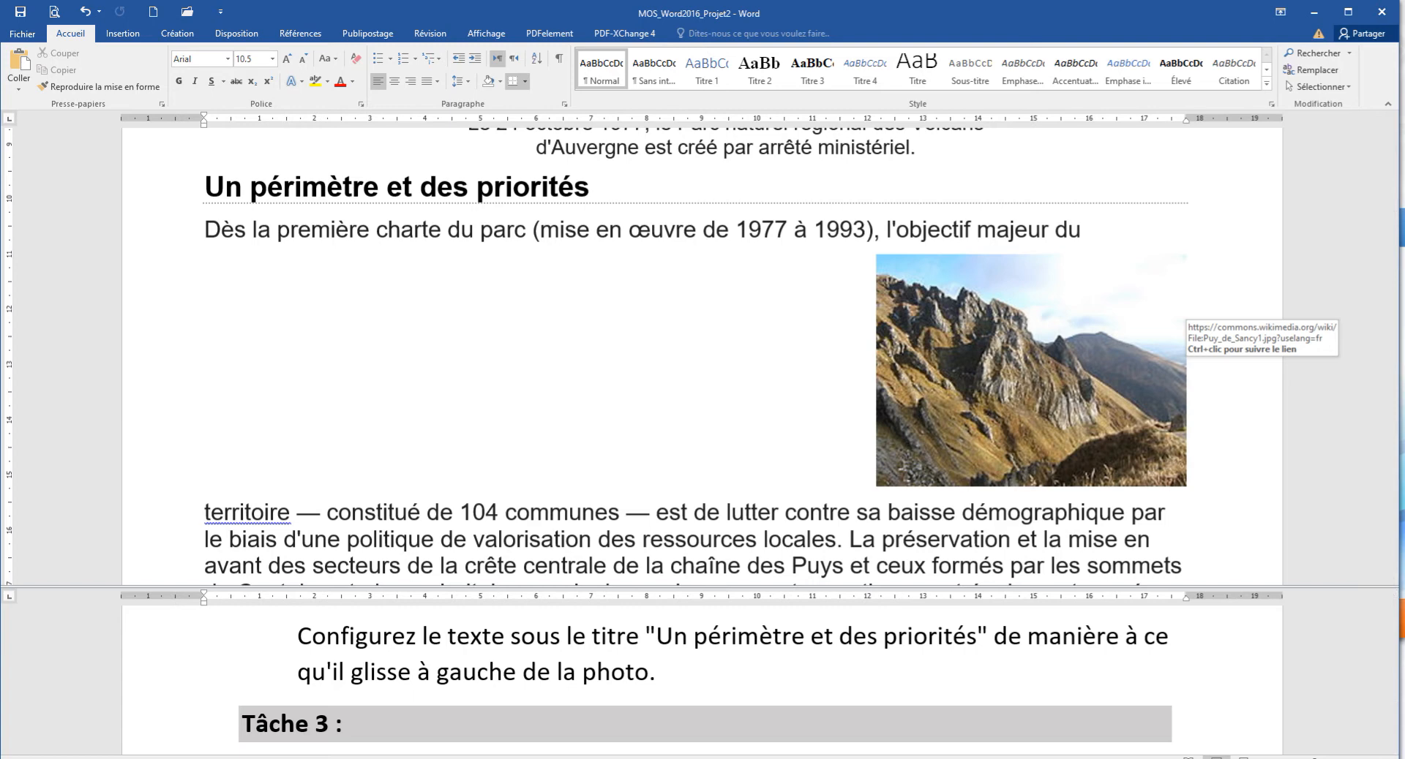
- Set the mountain photo's text wrapping to Encadré with text Seulement à gauche under "Un périmètre et des priorités"
click(1031, 371)
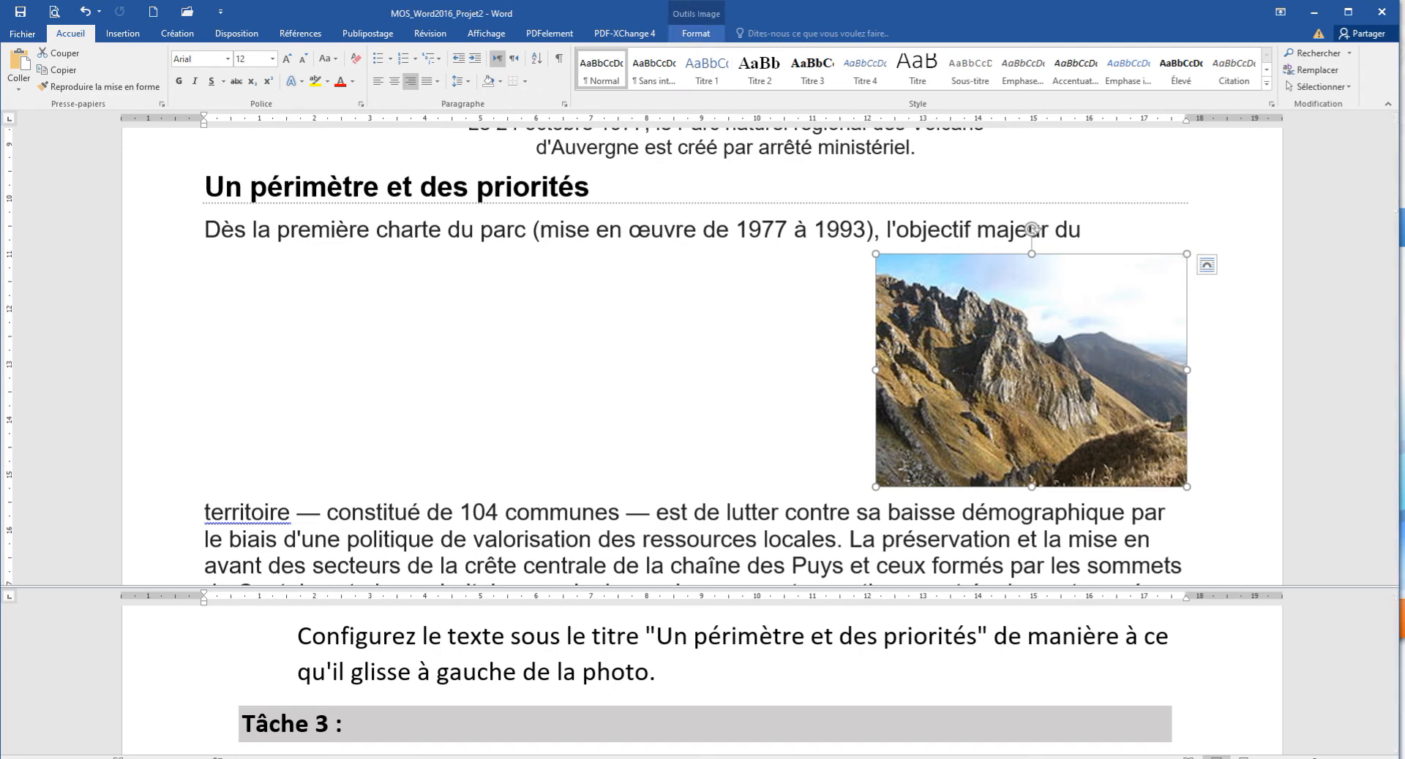
click(696, 33)
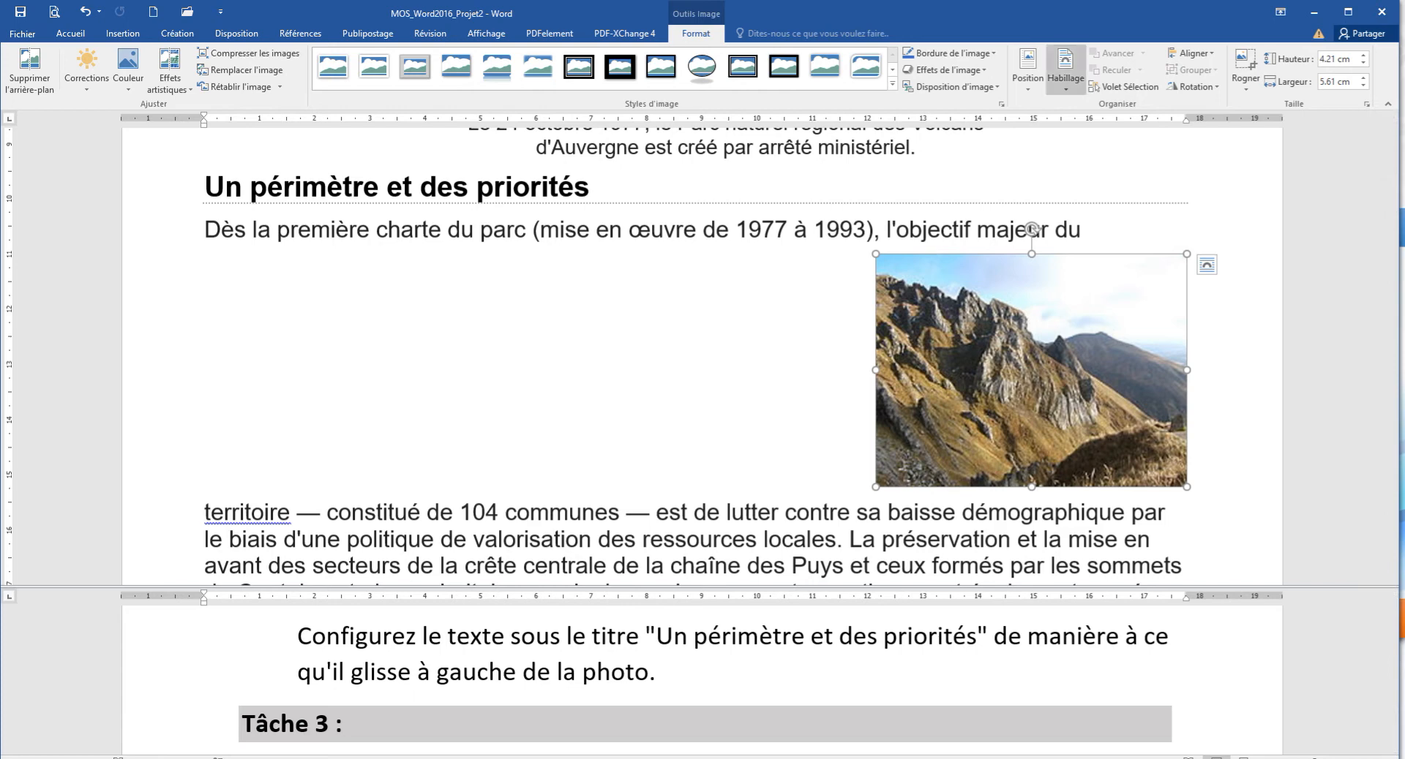
click(1066, 69)
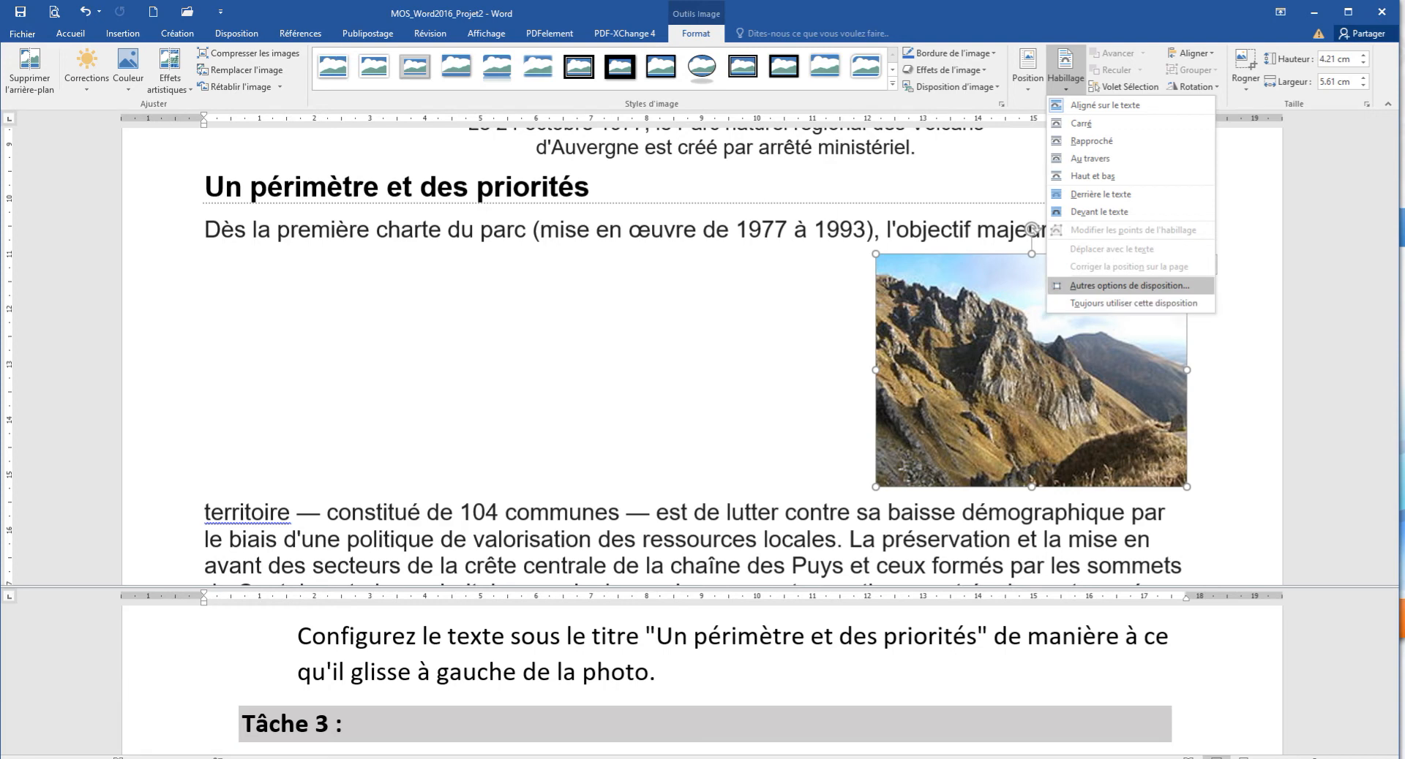
click(1129, 285)
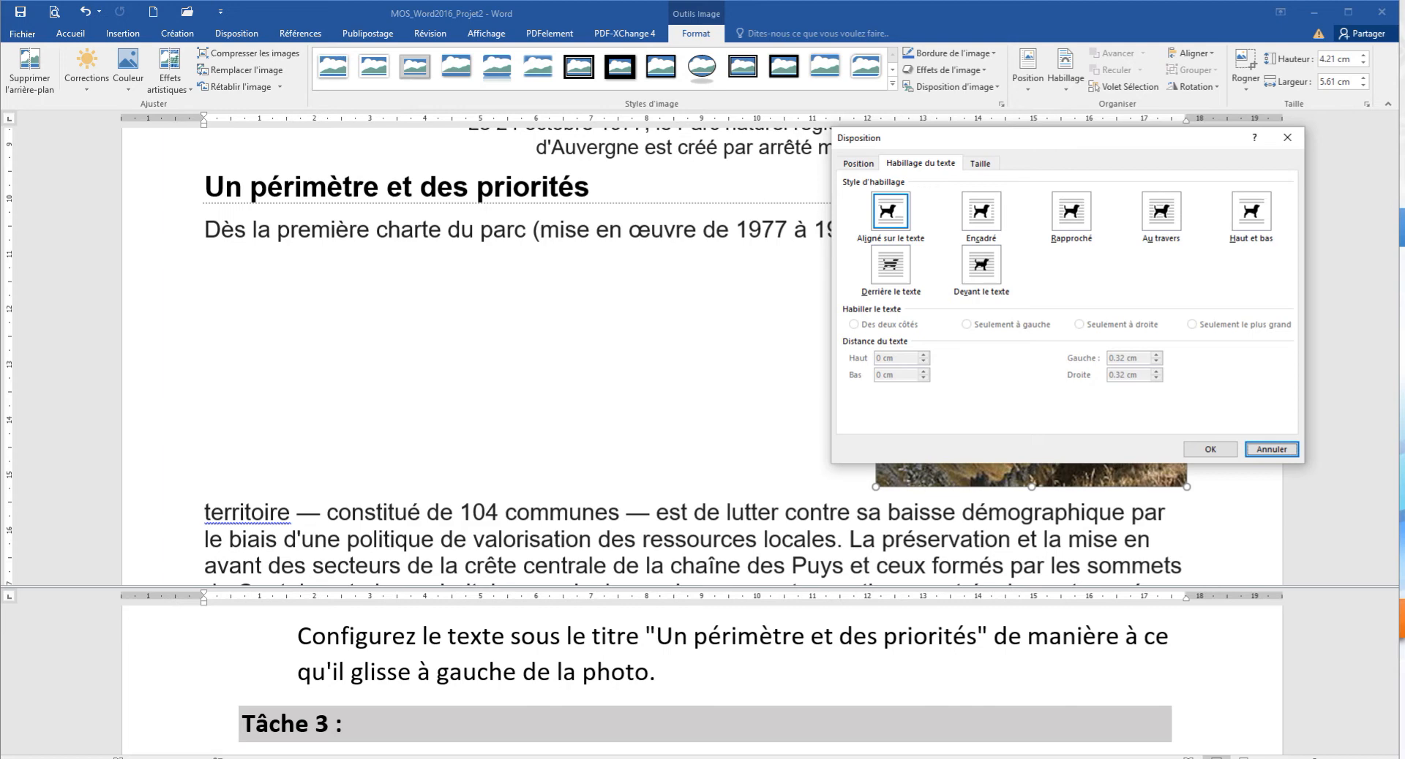
click(981, 212)
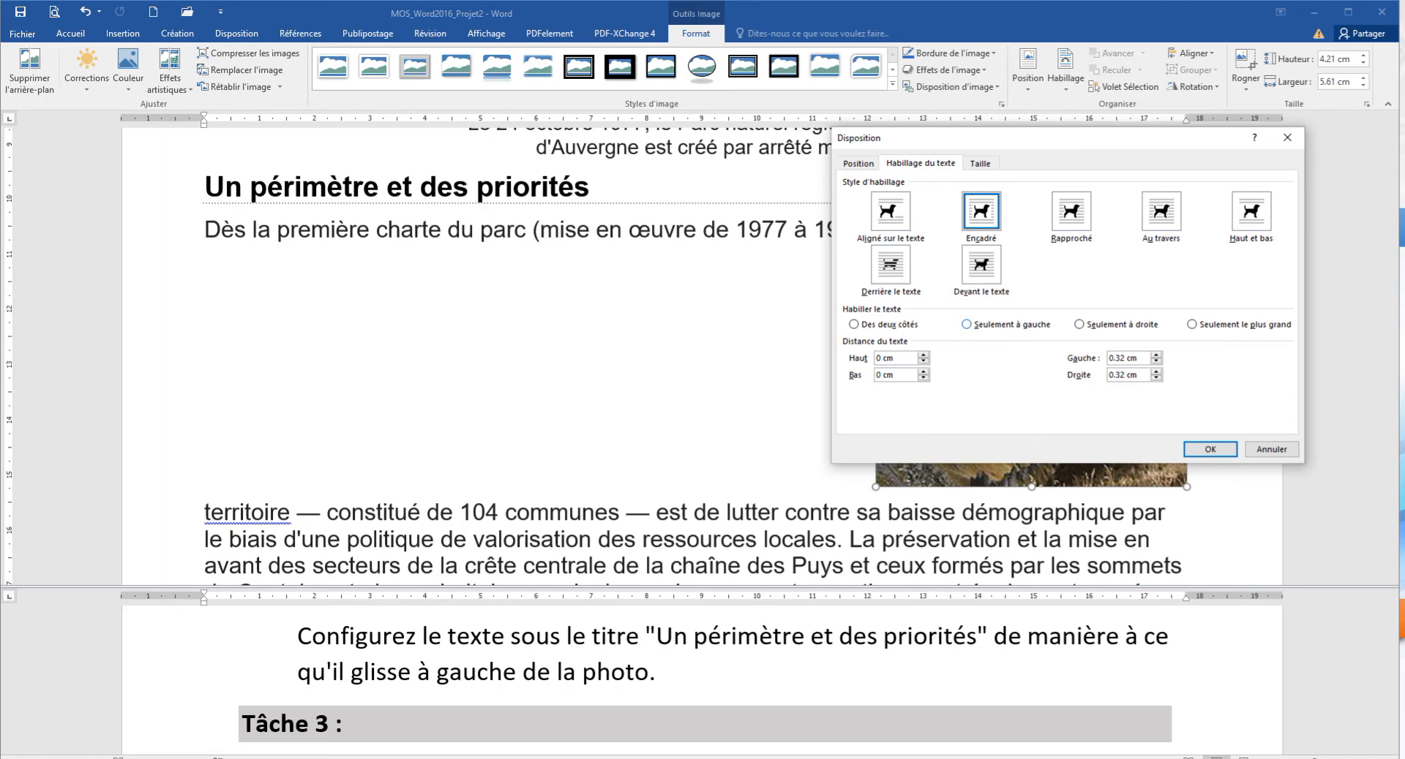
click(967, 324)
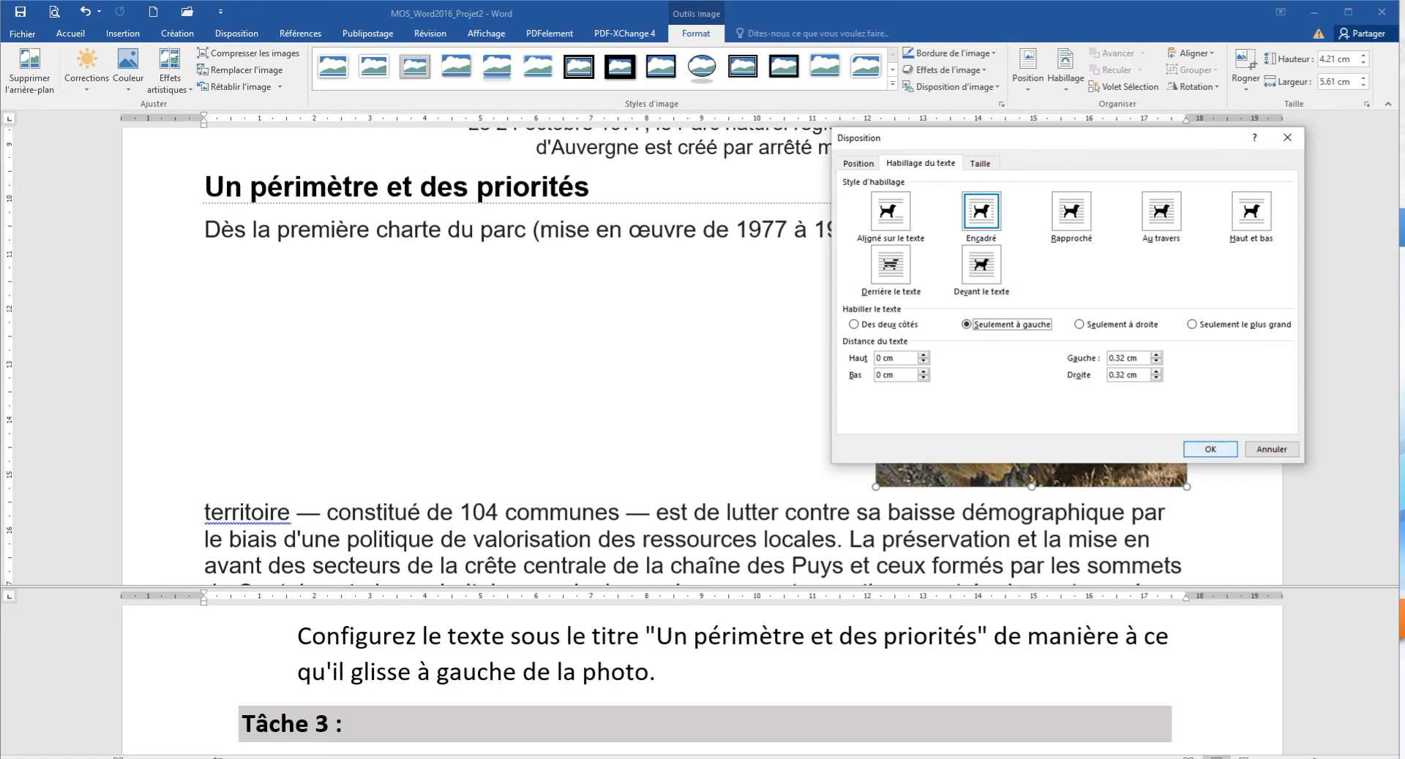
key(Return)
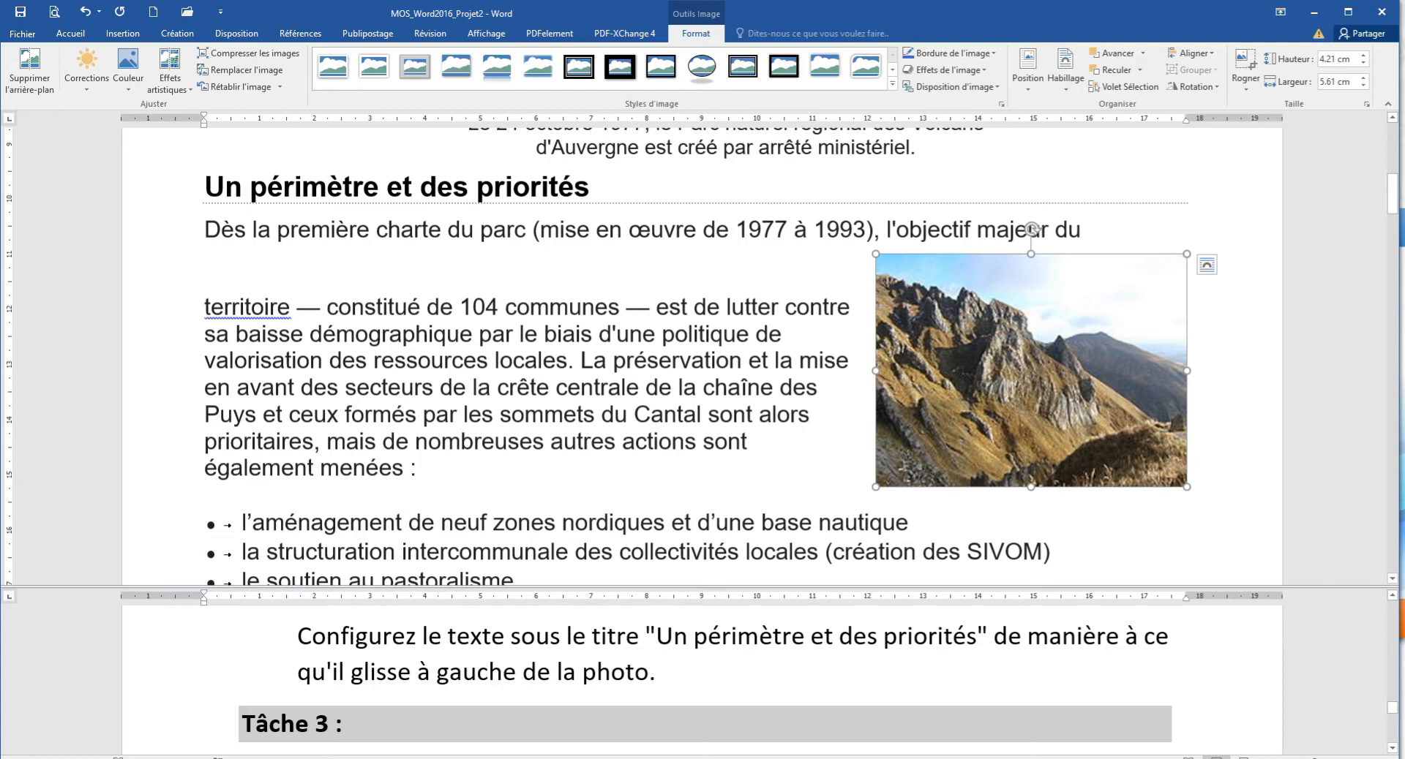
click(541, 272)
- Select the heading "Un projet de territoire" as the target for inserting a bookmark
scroll(703, 681, down, 2)
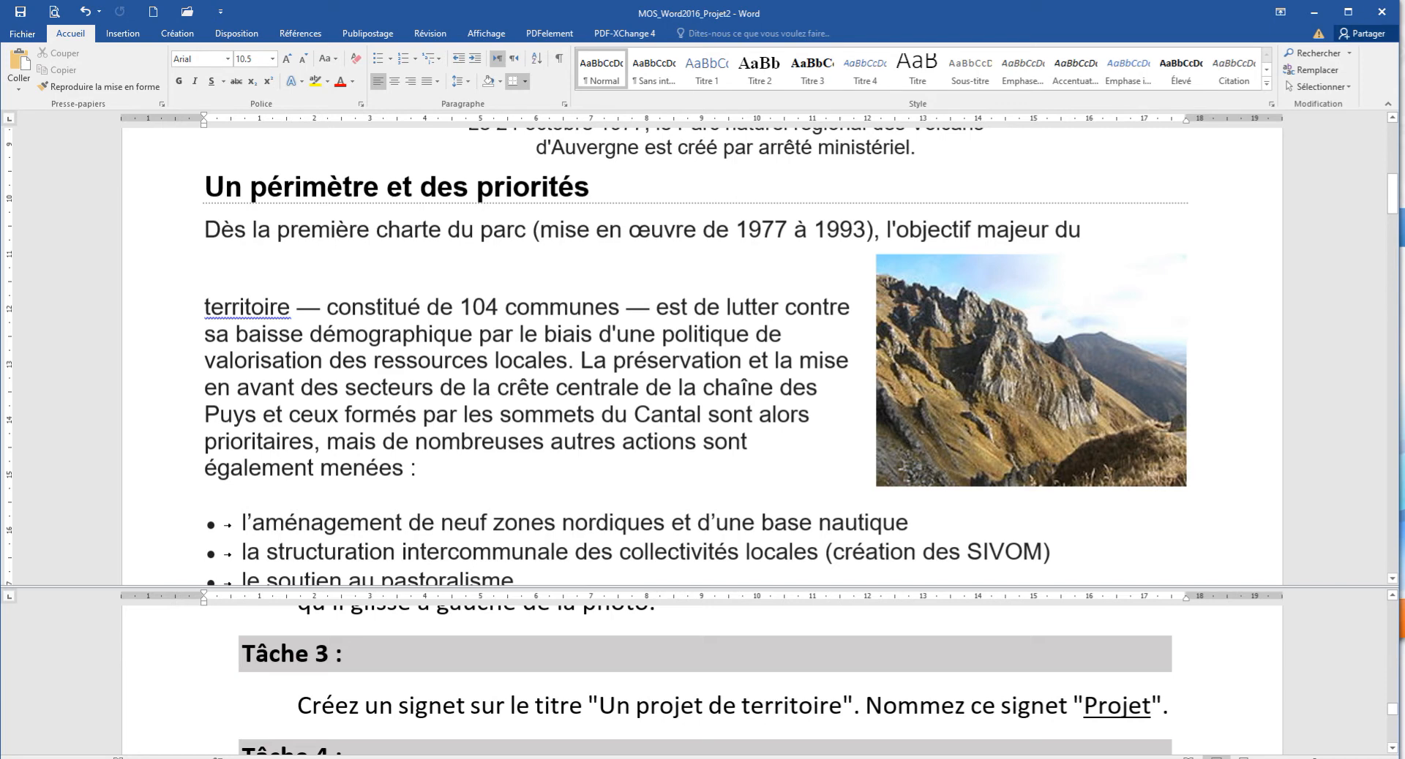
click(1031, 371)
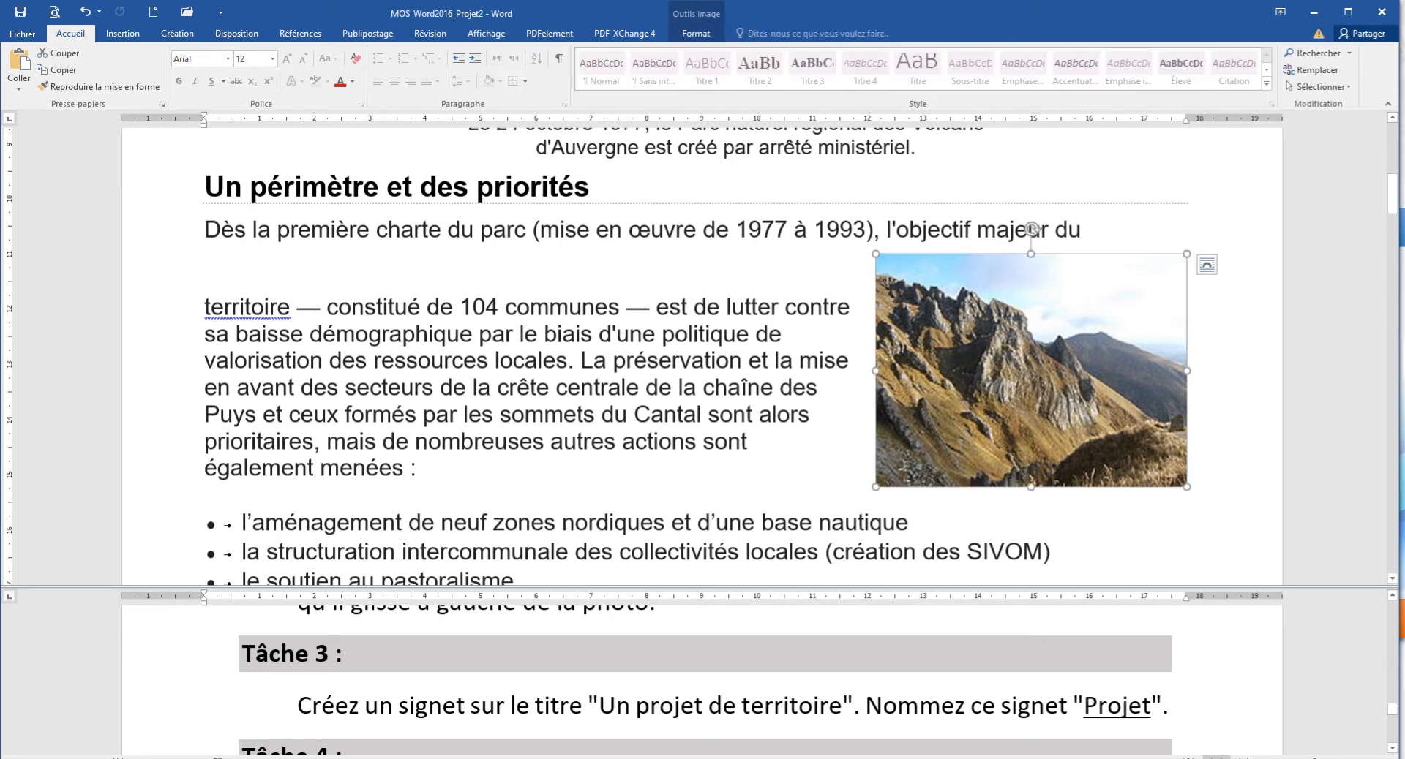
scroll(1033, 229, down, 9)
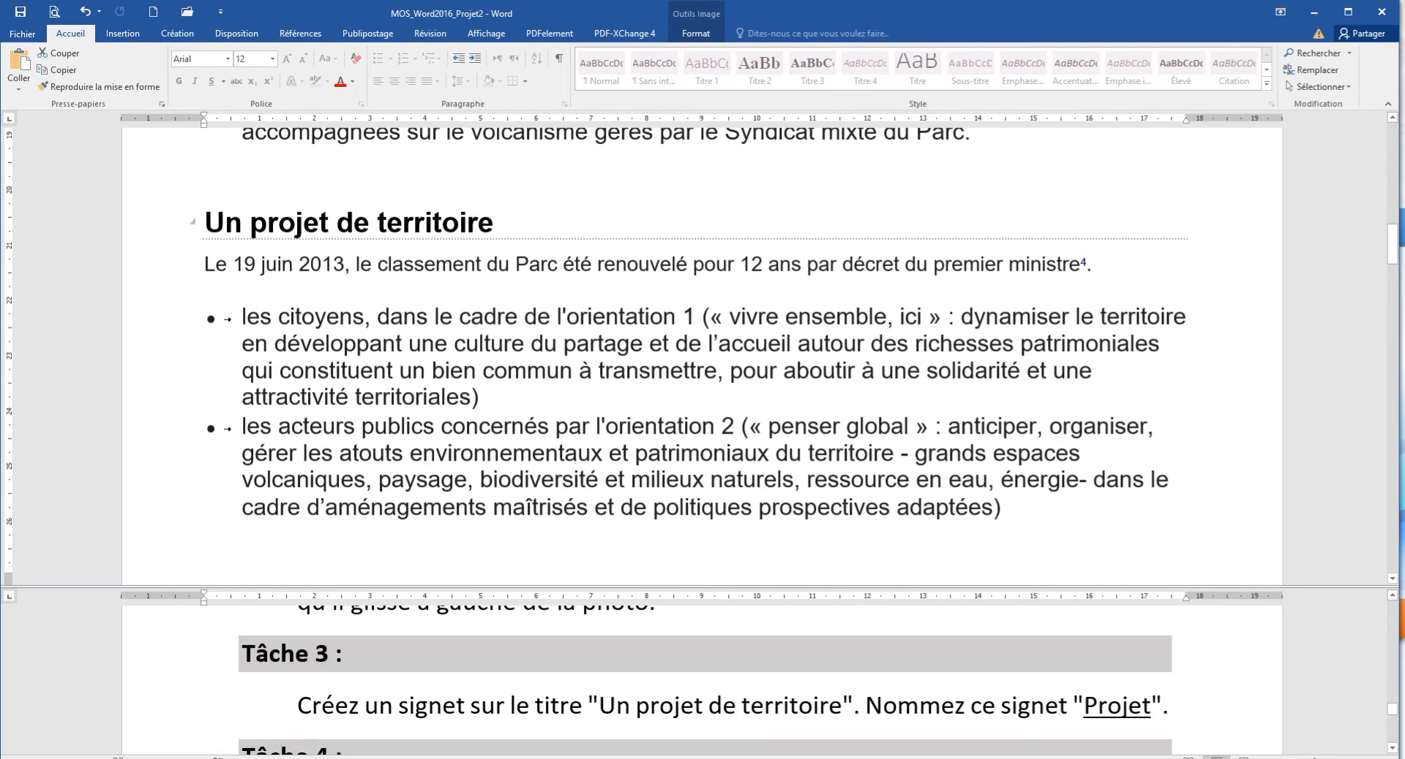
drag(205, 222, 493, 223)
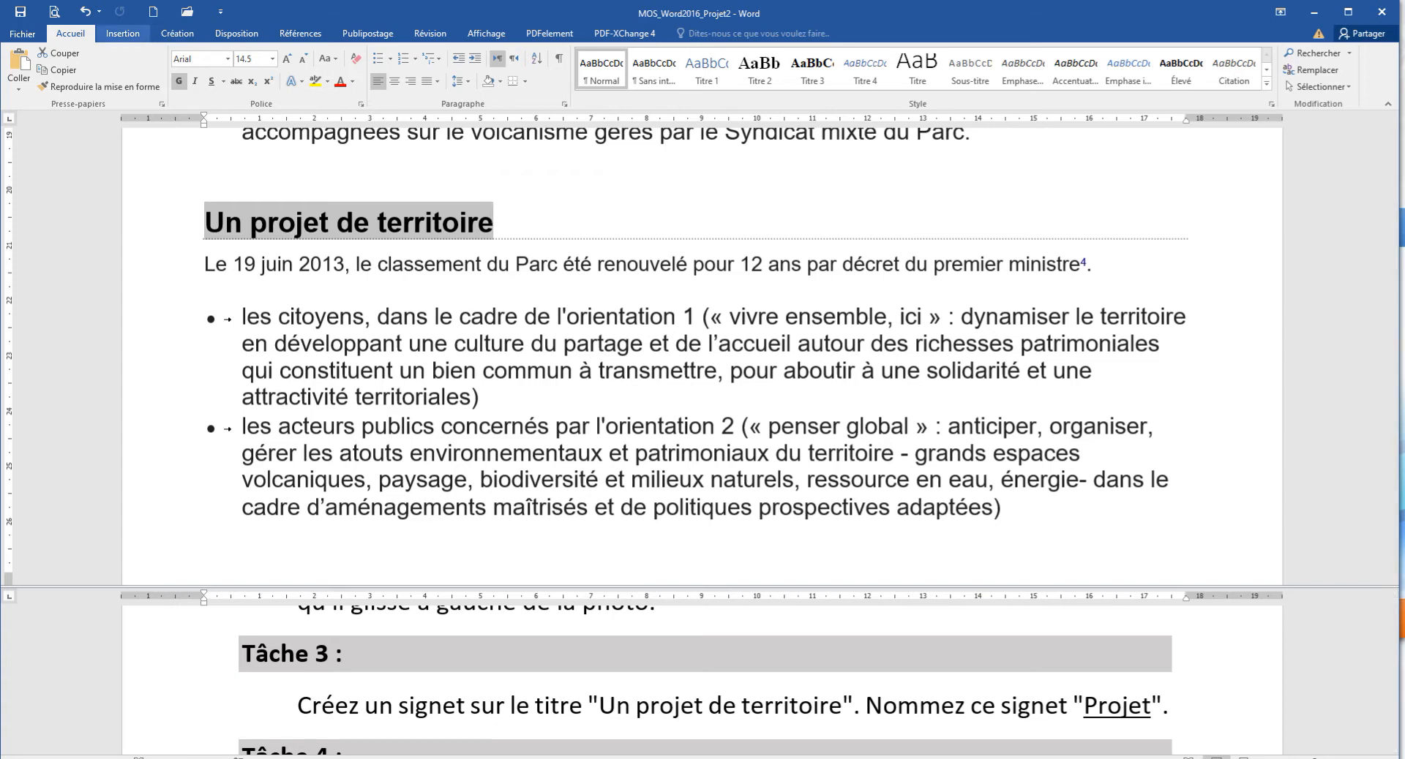
click(122, 33)
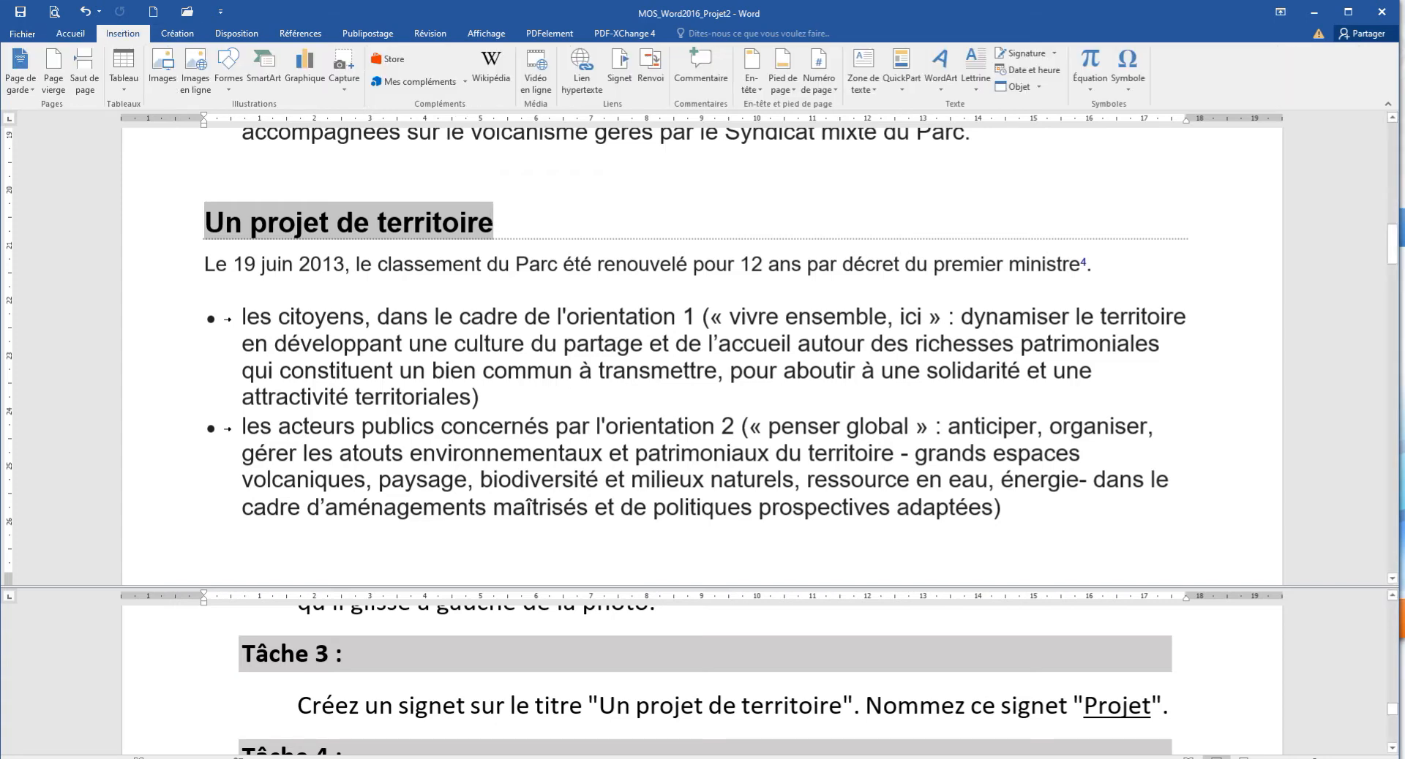